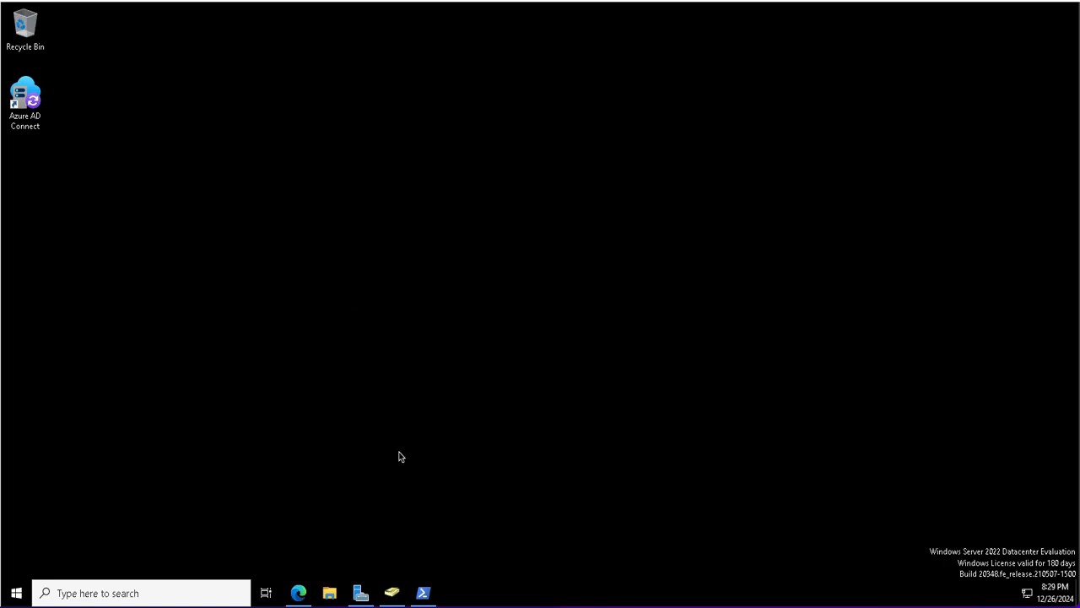
Step: Bring up Server Manager and its Tools menu of administrative tools
left_click(360, 594)
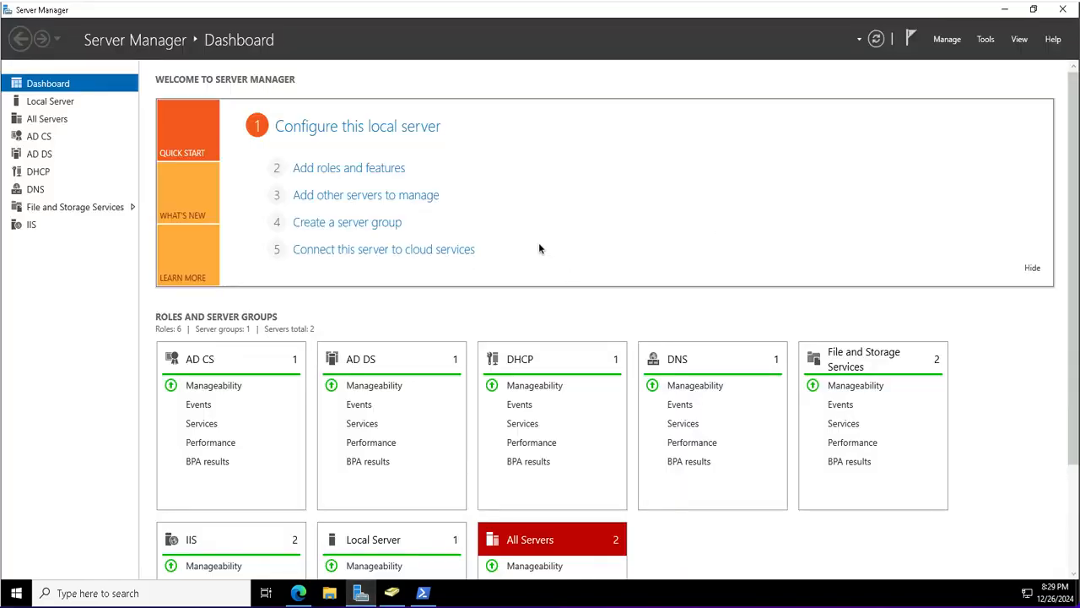
left_click(986, 39)
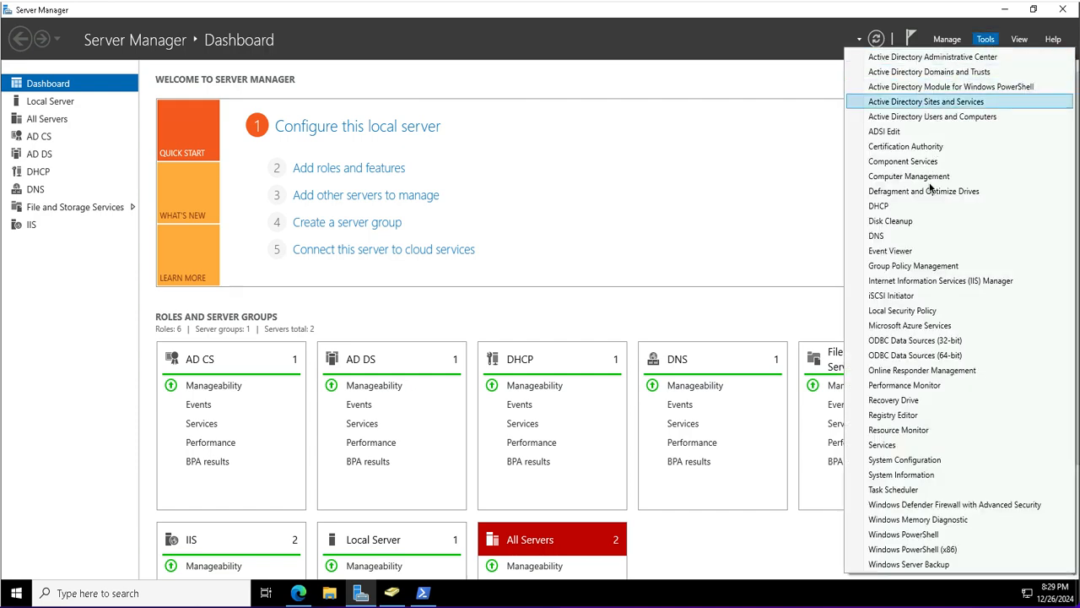
Step: Launch Group Policy Management and list Contoso.com's Group Policy Objects in a maximized console
left_click(928, 267)
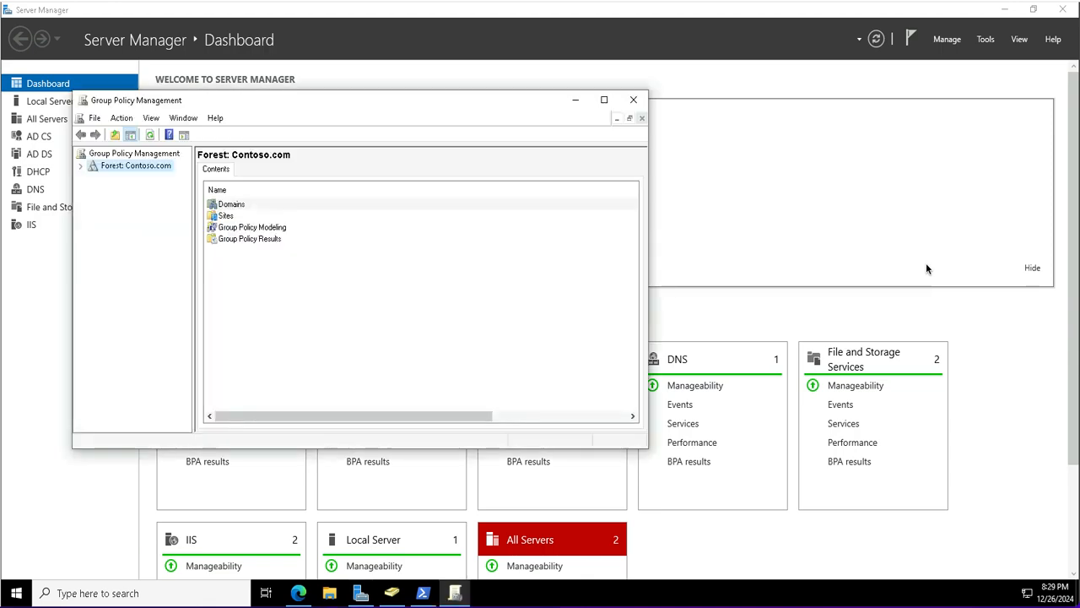
left_click(81, 166)
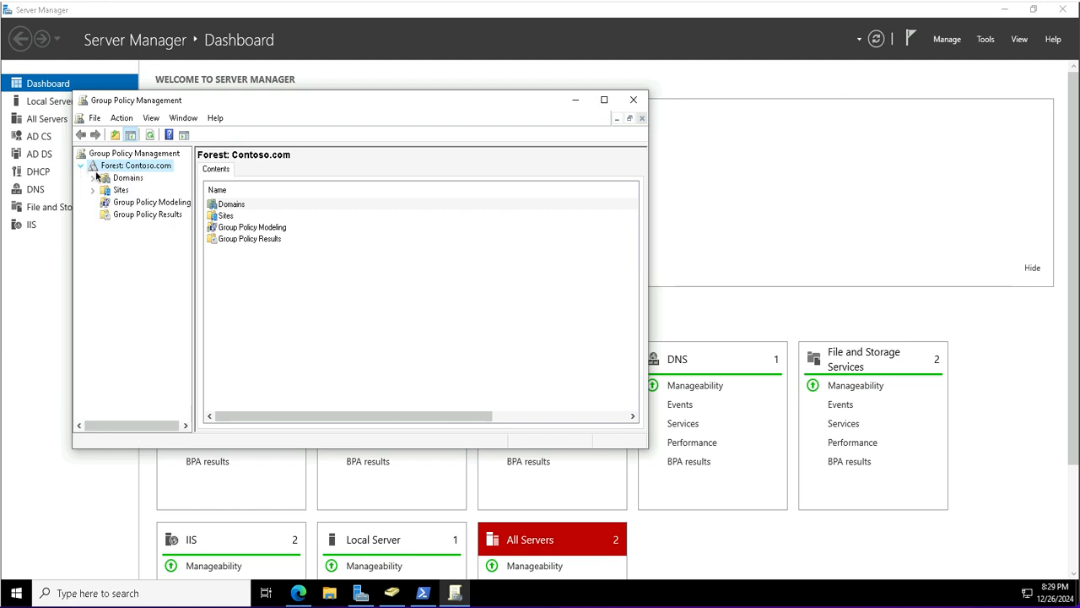
left_click(93, 178)
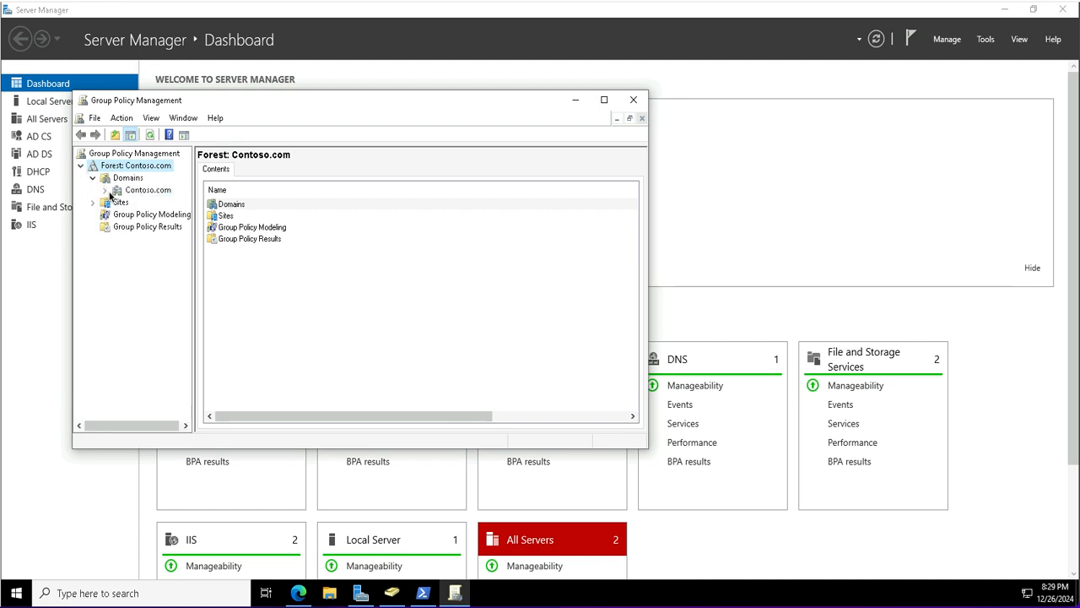
left_click(105, 190)
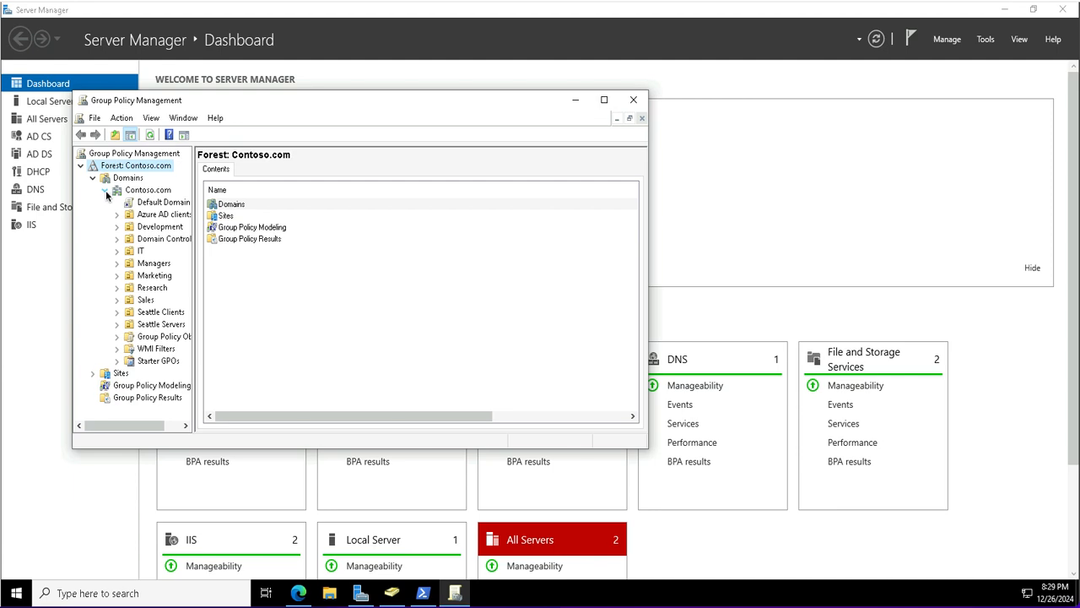
left_click(157, 337)
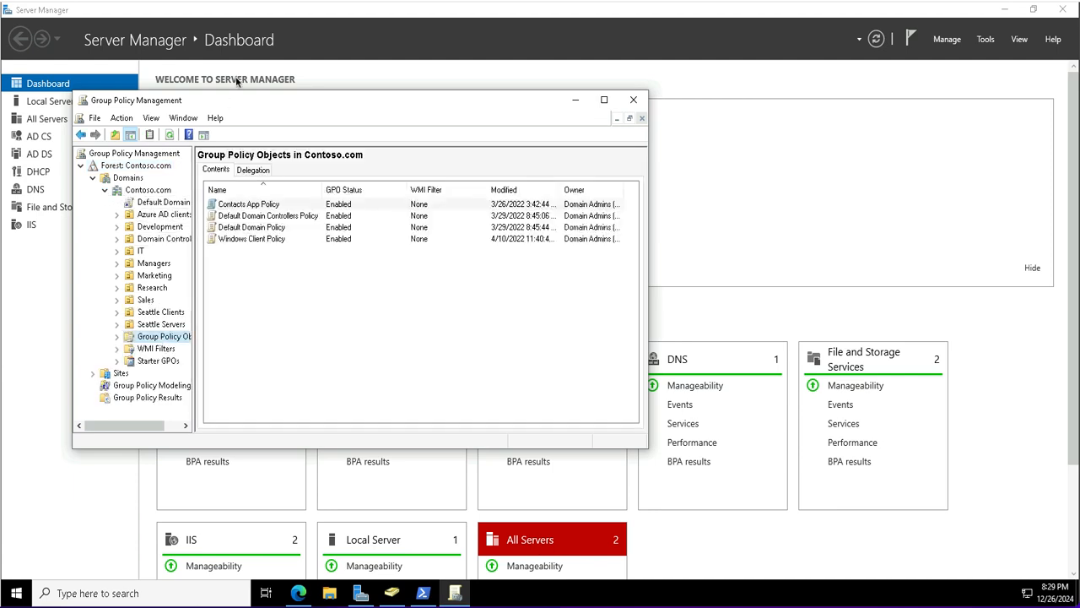
double_click(211, 99)
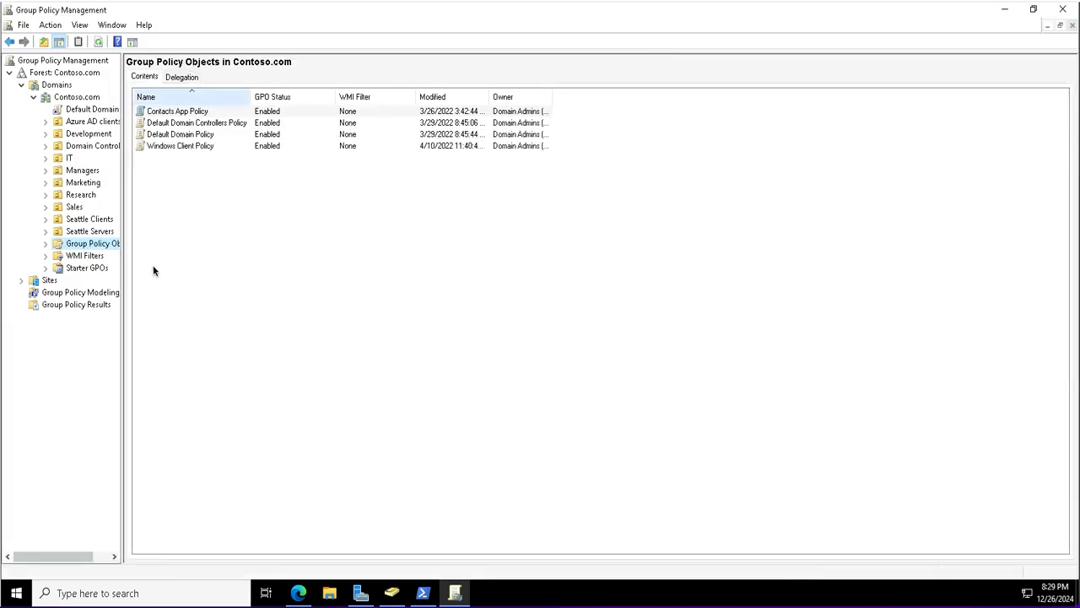
Step: Select Windows Client Policy and show its context-menu actions
key("Tab")
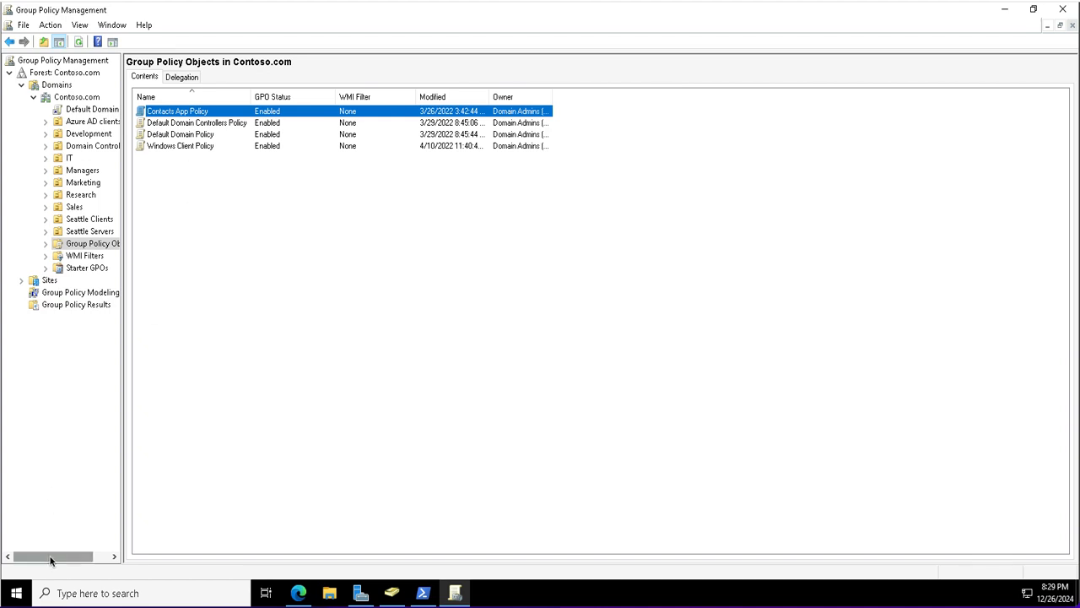
left_click_drag(50, 557, 64, 564)
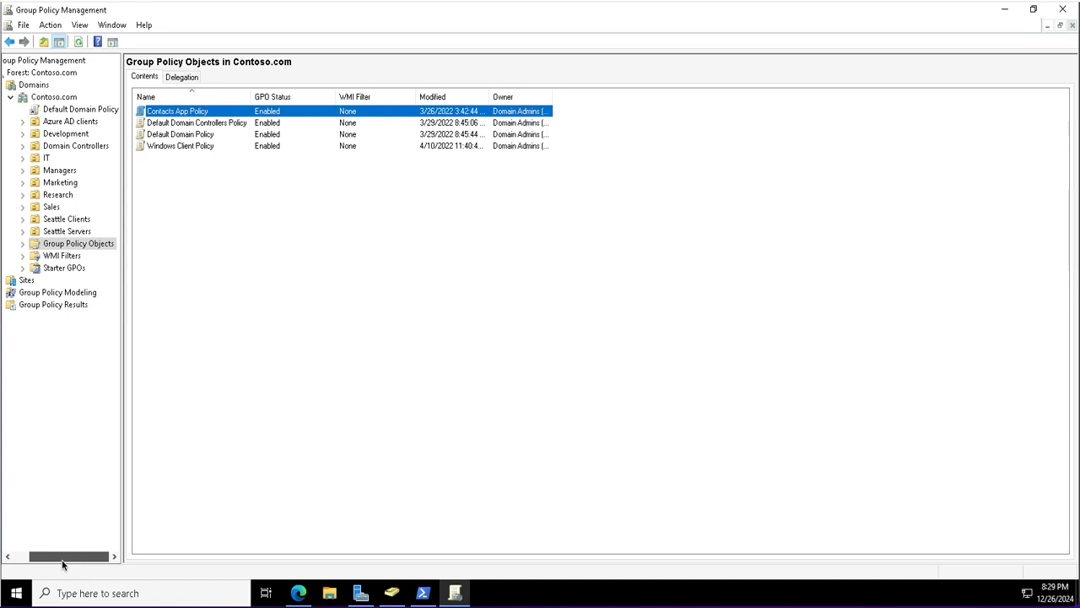
left_click_drag(62, 557, 59, 557)
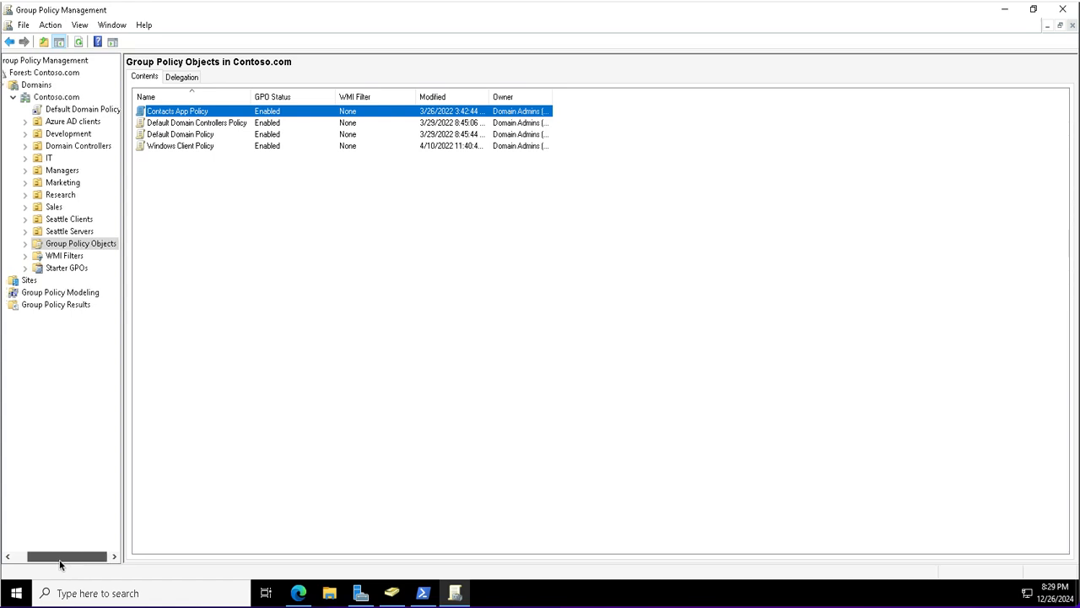
left_click(258, 413)
left_click(201, 146)
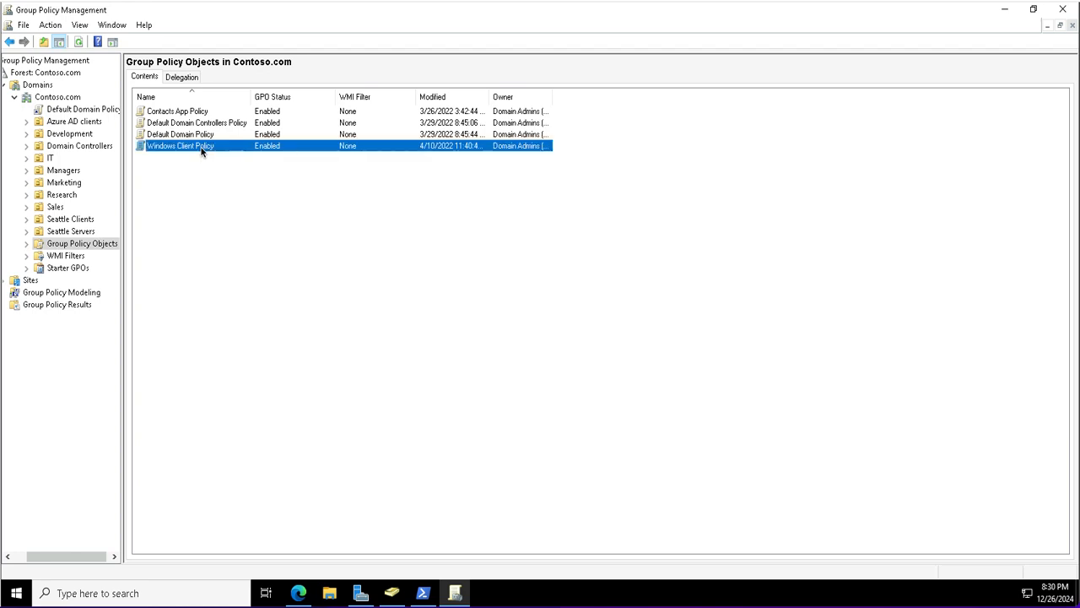
right_click(201, 150)
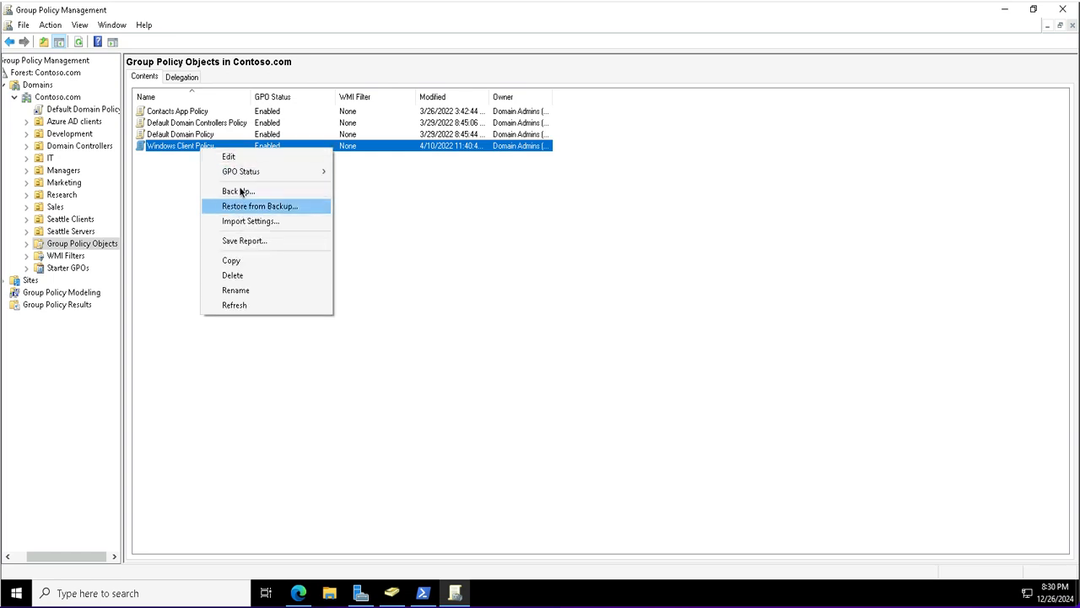
Step: Choose Save Report to start exporting the Windows Client Policy report
left_click(251, 243)
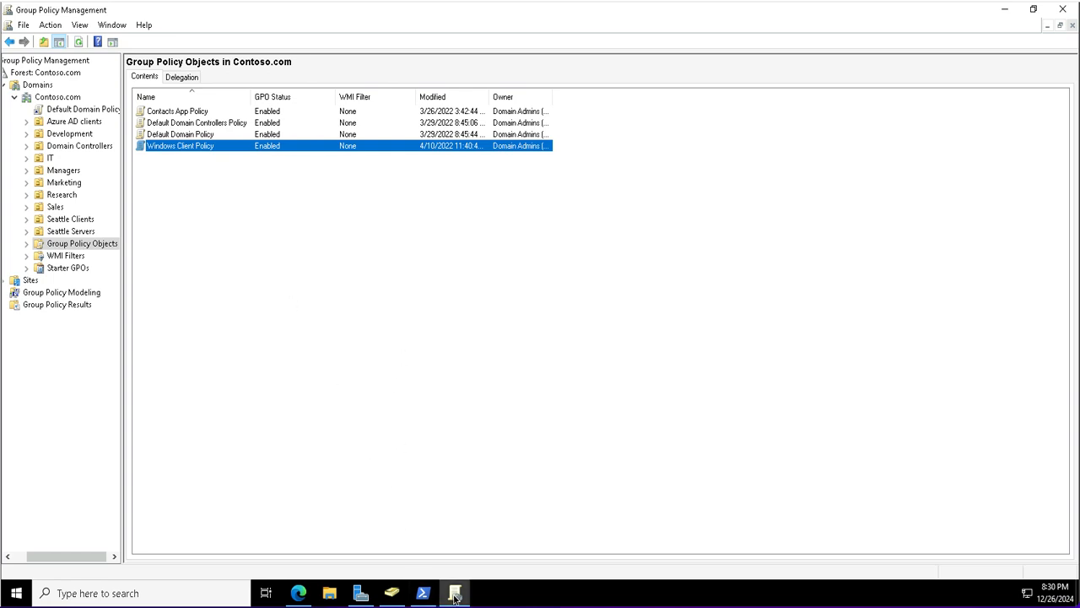
mouse_move(455, 592)
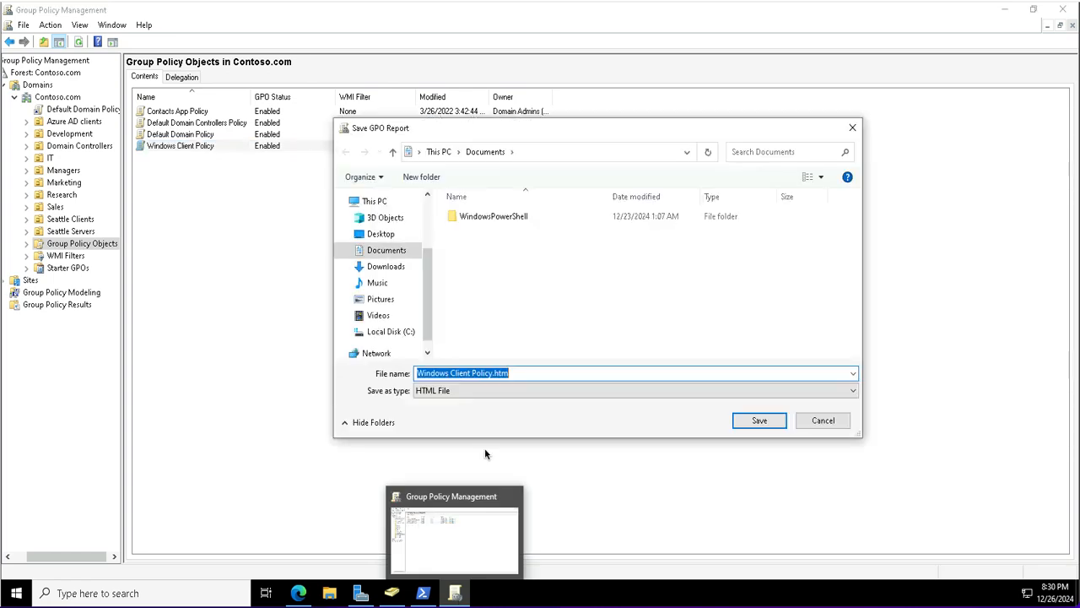
Step: Save the Windows Client Policy report as an XML file in Documents
left_click(400, 253)
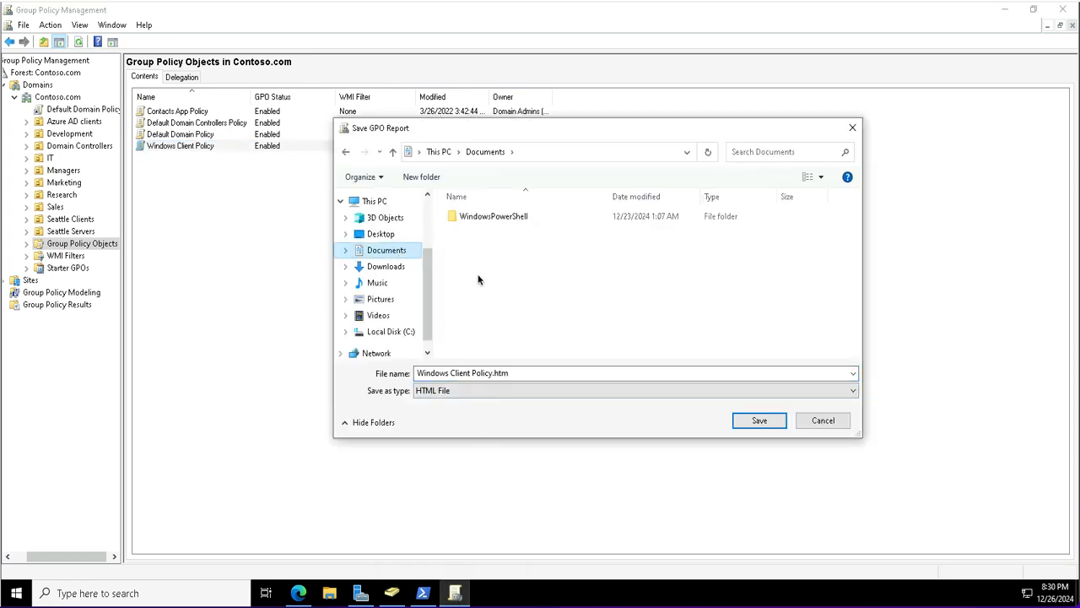
left_click(465, 390)
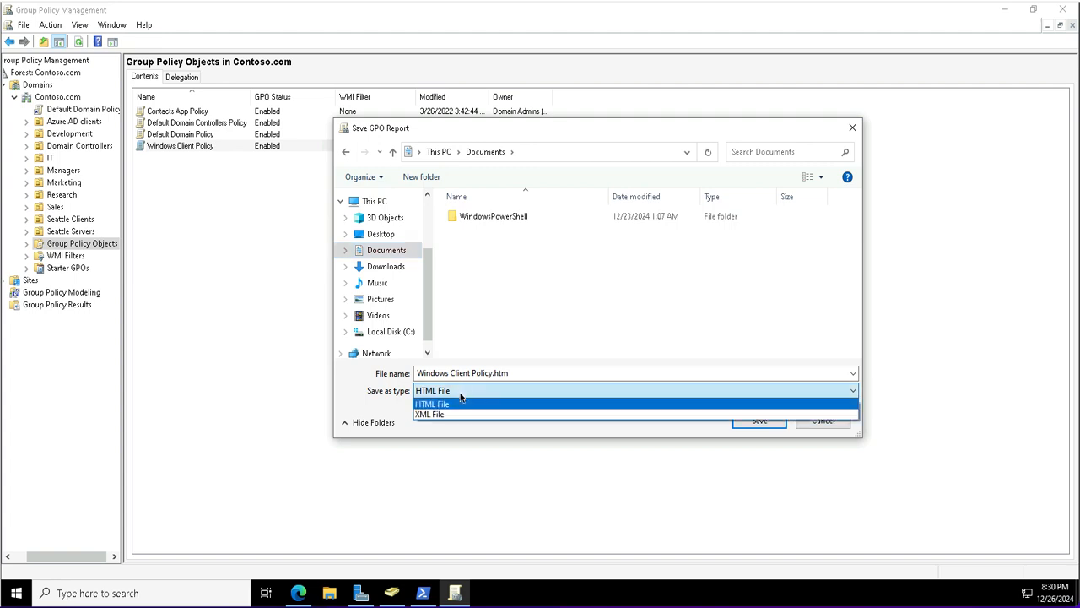
left_click(441, 415)
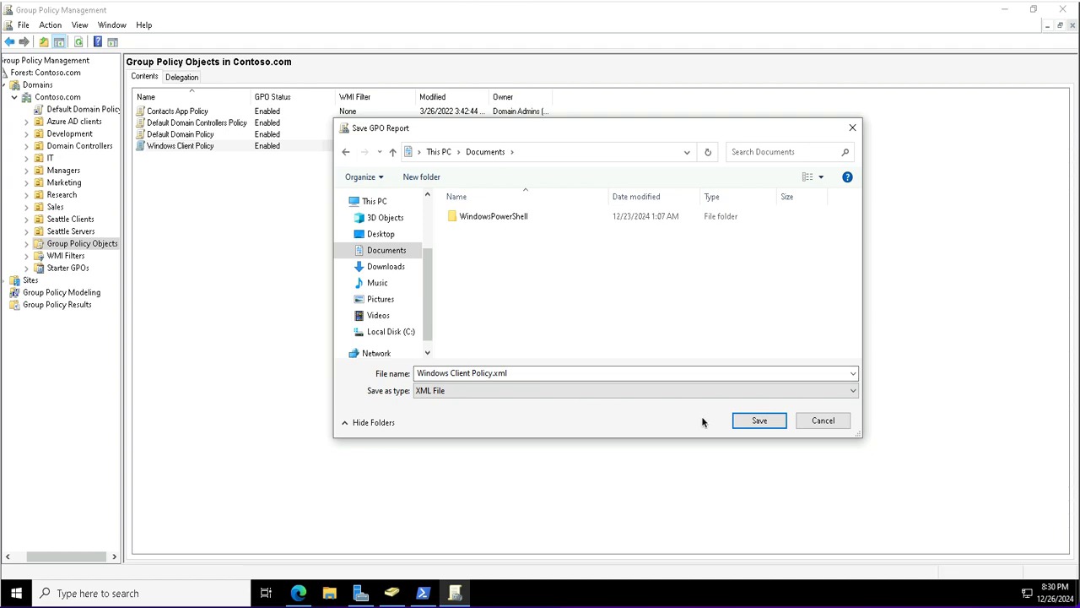
left_click(759, 420)
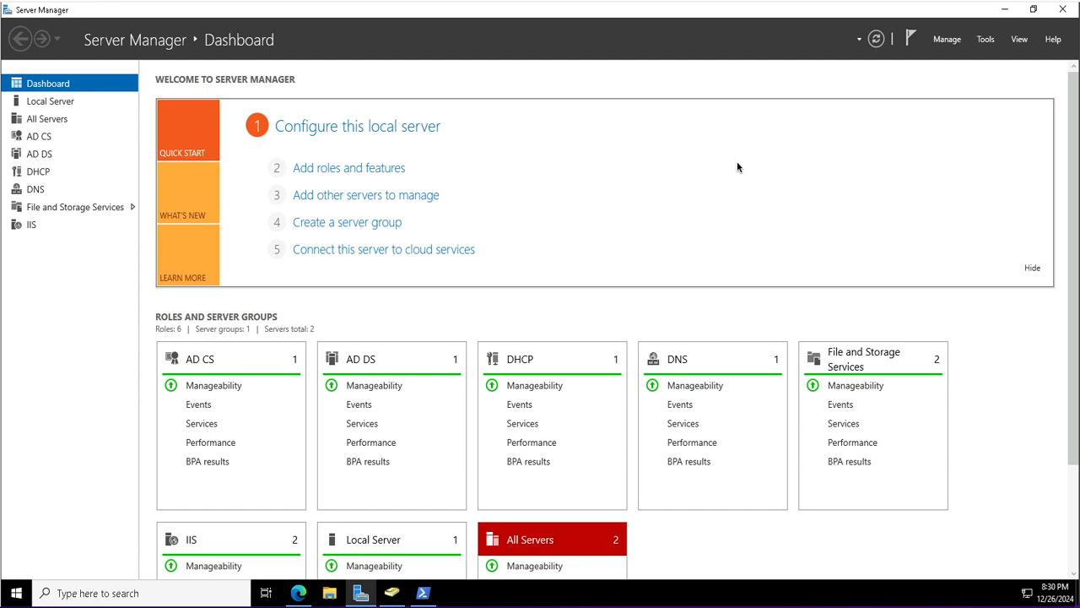
Step: Minimize Server Manager and switch to the Intune admin center in Edge
left_click(1004, 9)
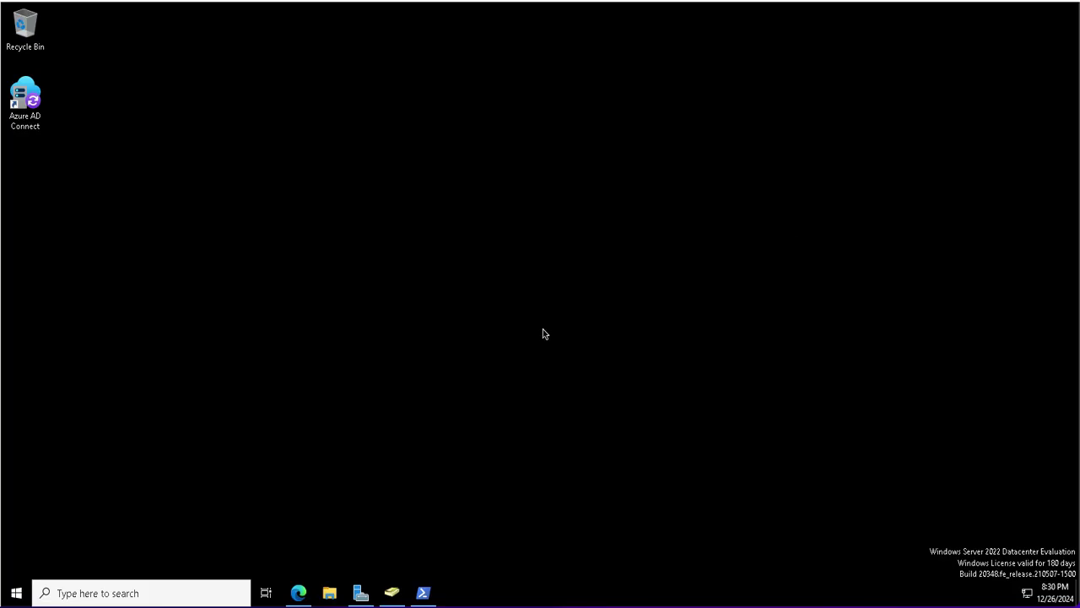
left_click(300, 593)
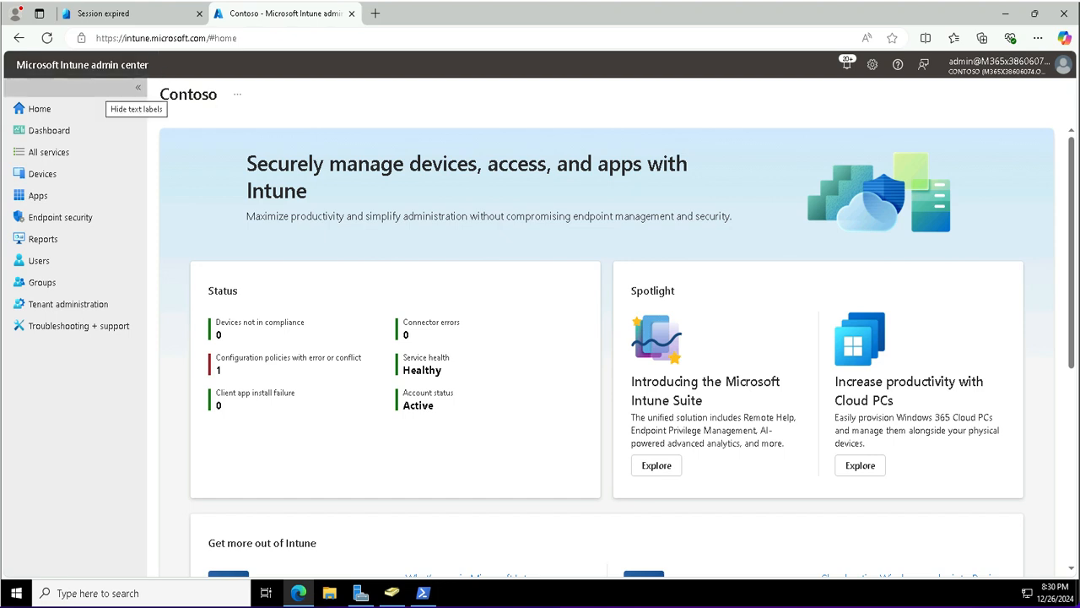
Step: Go to Devices > Group Policy analytics and start the GPO file import wizard
left_click(42, 173)
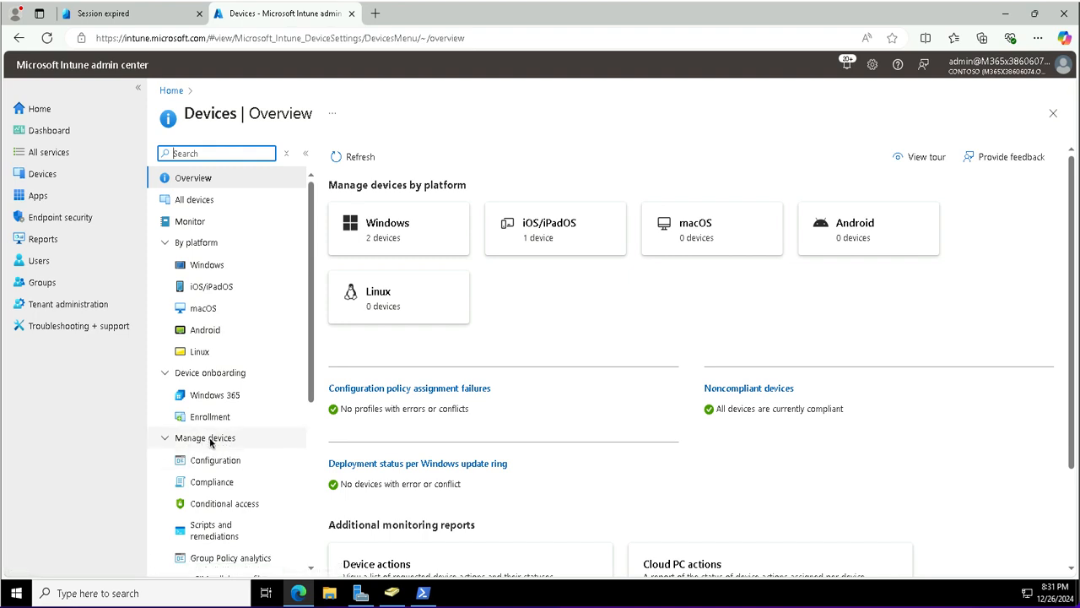
left_click(221, 557)
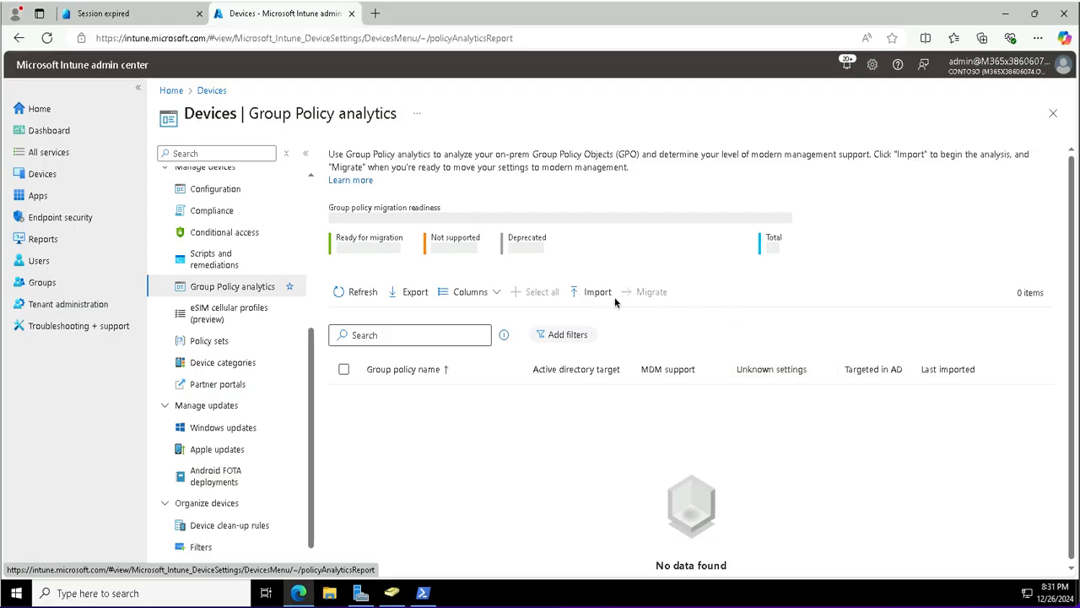
left_click(597, 292)
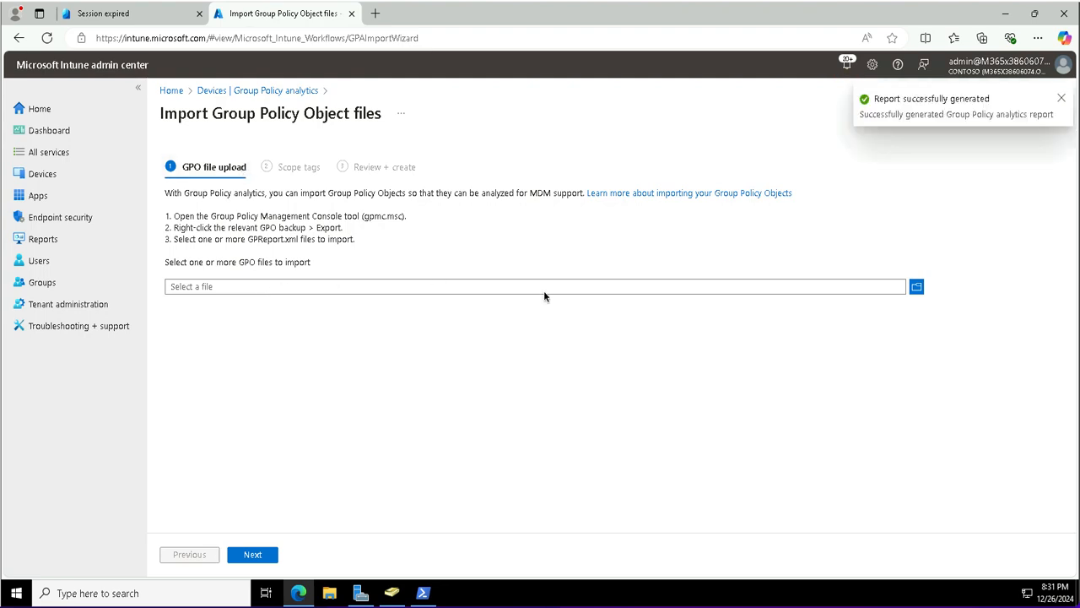
Step: Upload Windows Client Policy.xml from Documents and continue to Scope tags
left_click(917, 287)
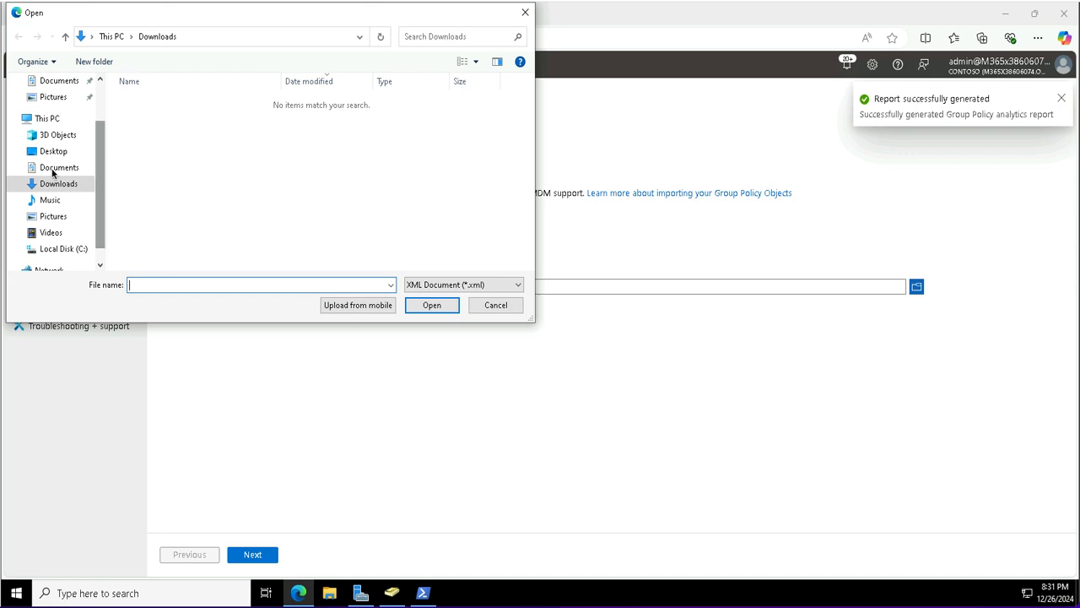
left_click(59, 168)
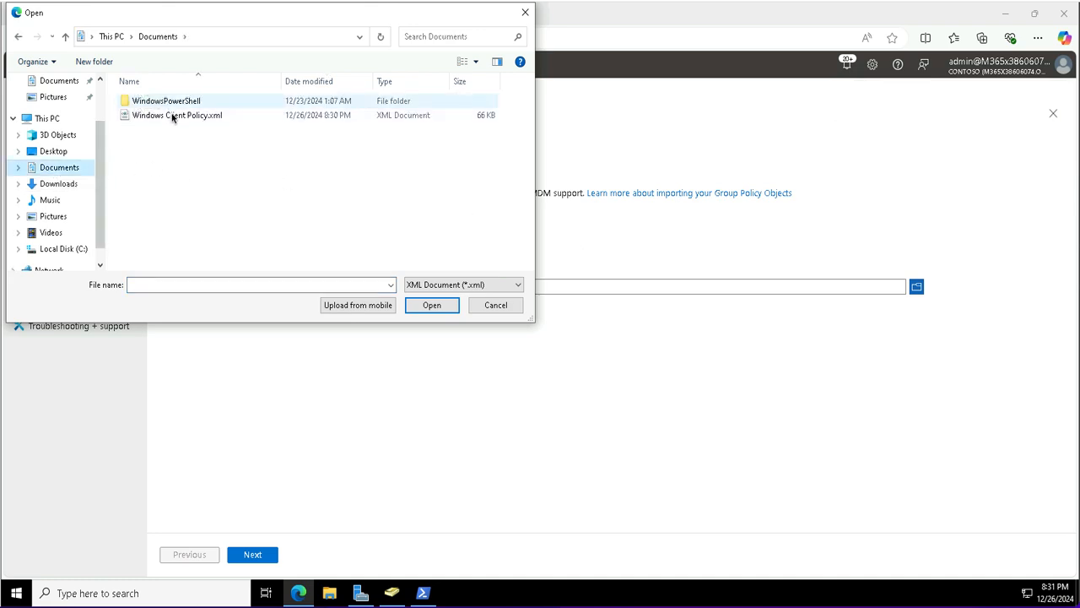
left_click(177, 114)
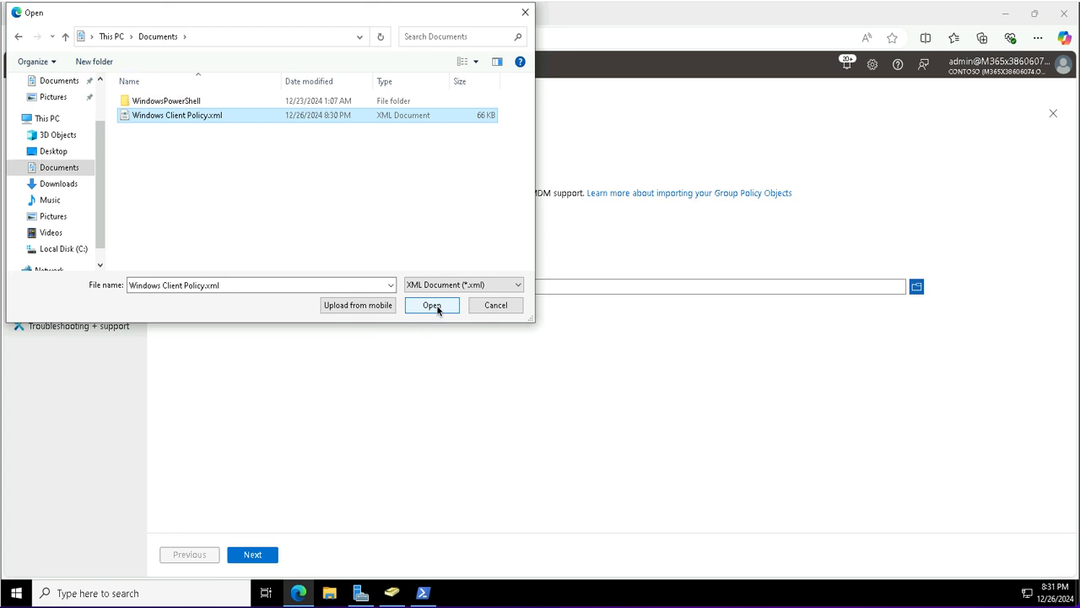
left_click(431, 305)
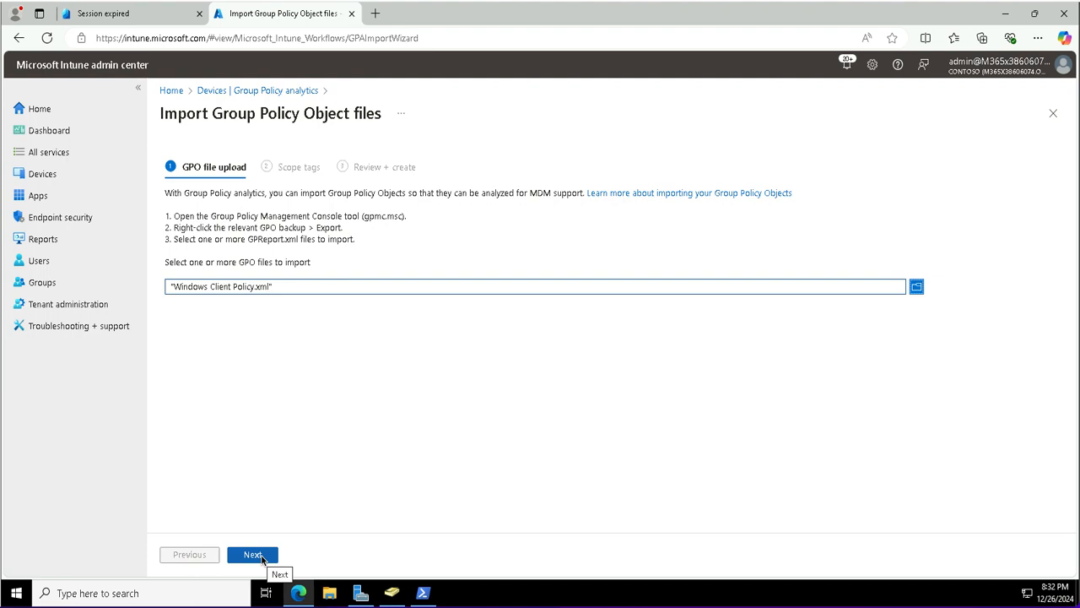
left_click(253, 555)
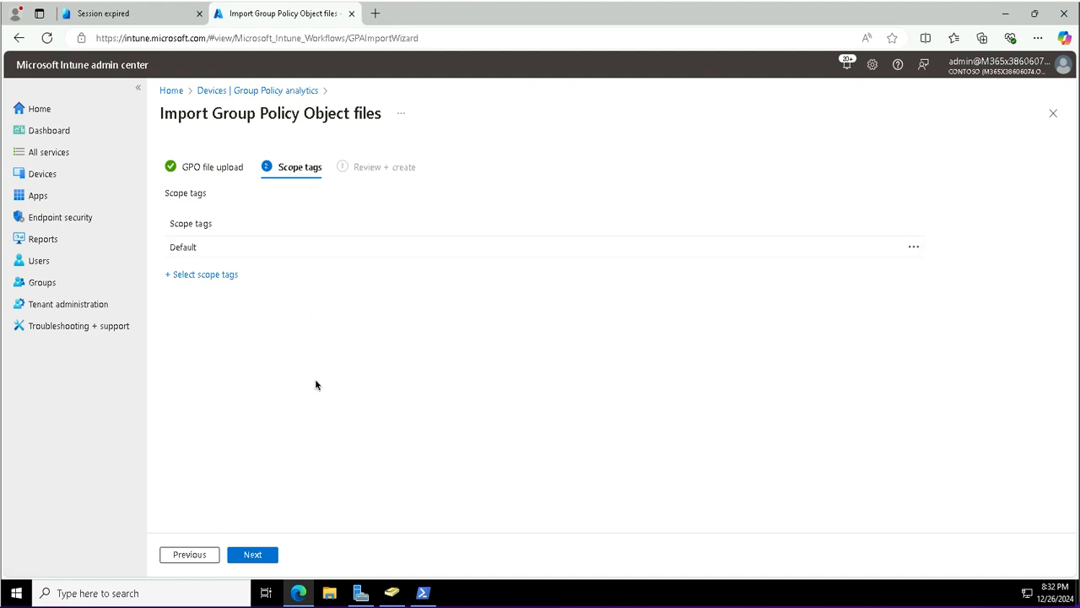
Step: Advance through Review + create and create the import, giving 89% MDM support
left_click(252, 555)
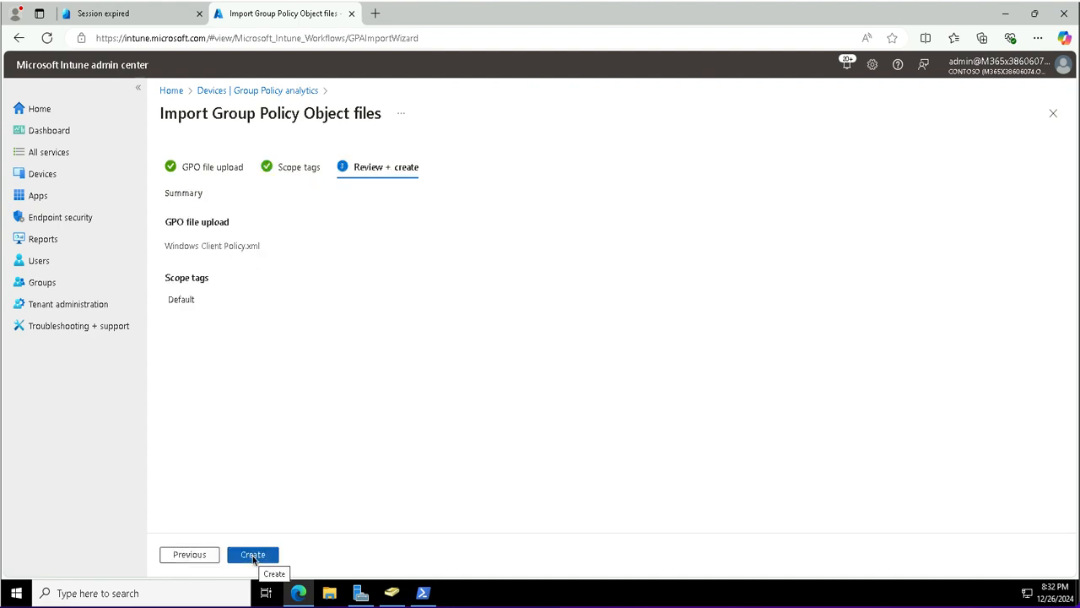
left_click(252, 556)
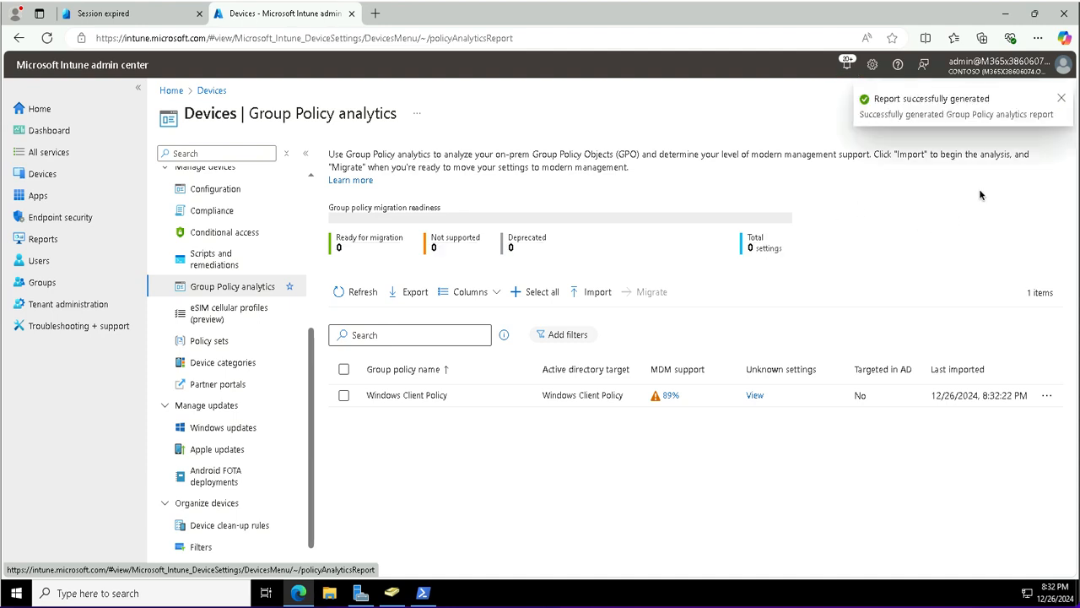
Step: Refresh the Group policy analytics migration readiness summary under Reports, then return to Devices
left_click(1061, 99)
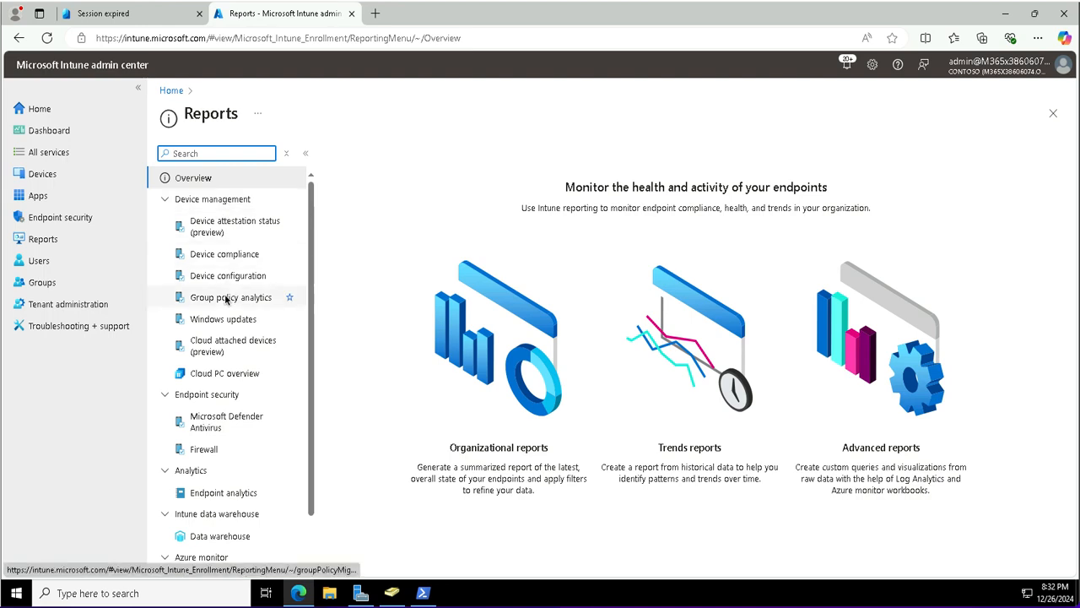
left_click(226, 297)
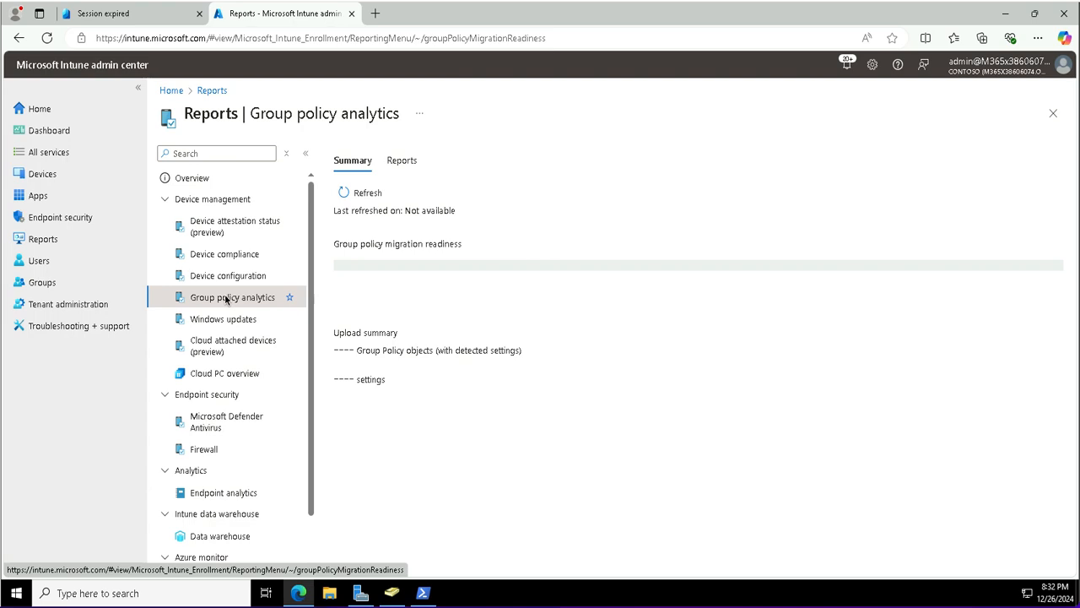
left_click(363, 194)
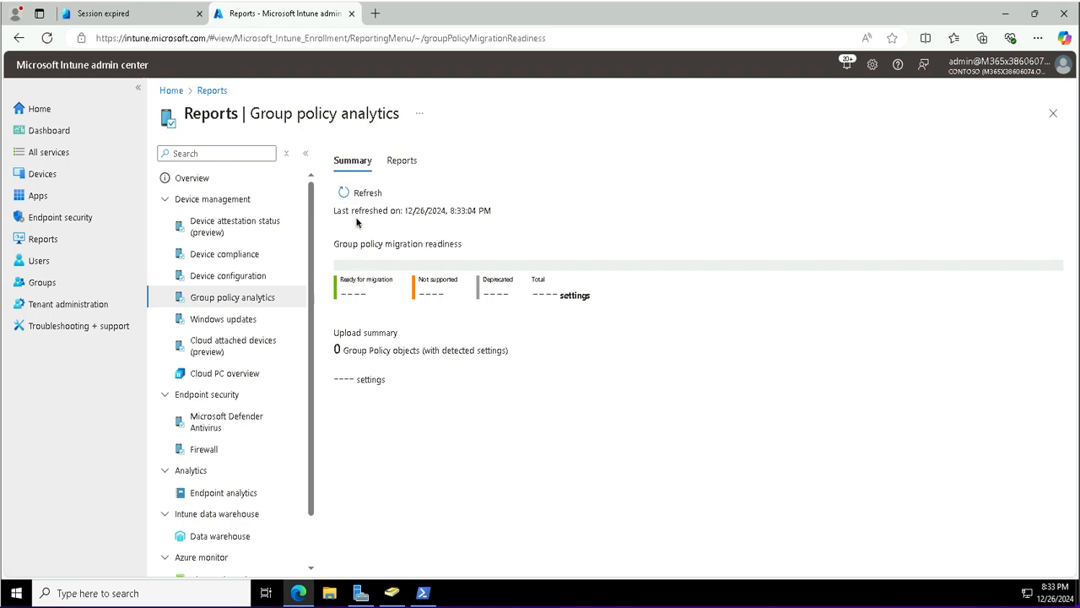
left_click(355, 193)
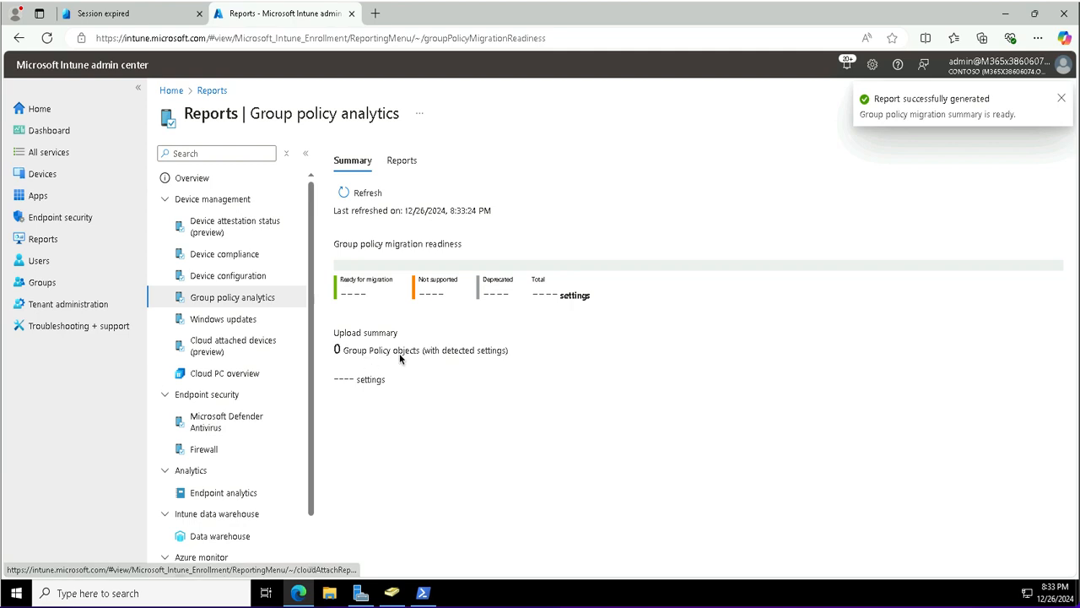
left_click(42, 174)
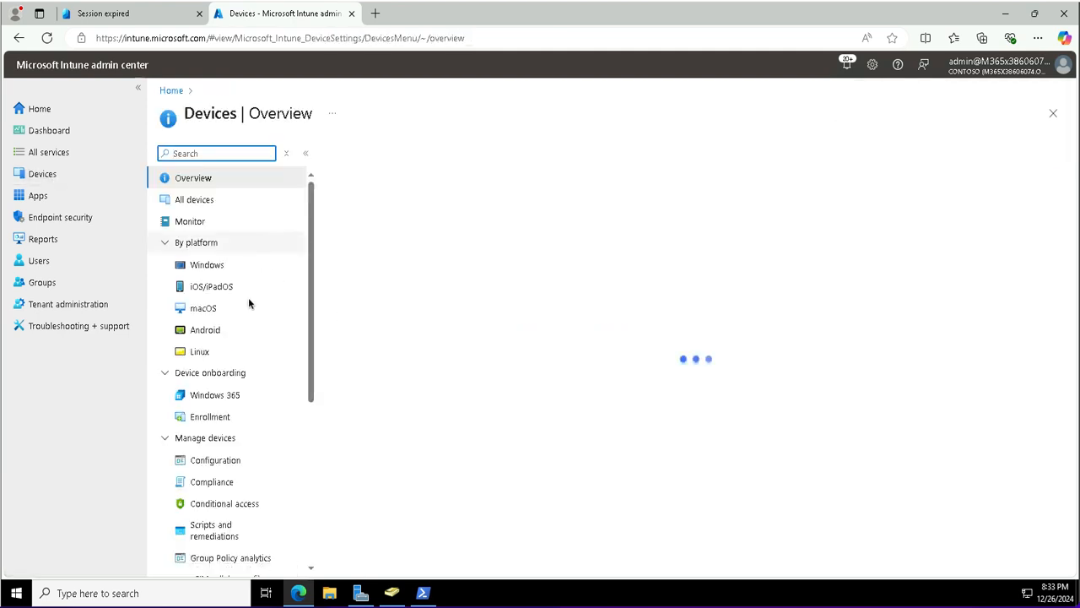
Step: Select the Windows Client Policy row in Devices > Group Policy analytics, confirming its report generated, then close the blade
left_click(225, 557)
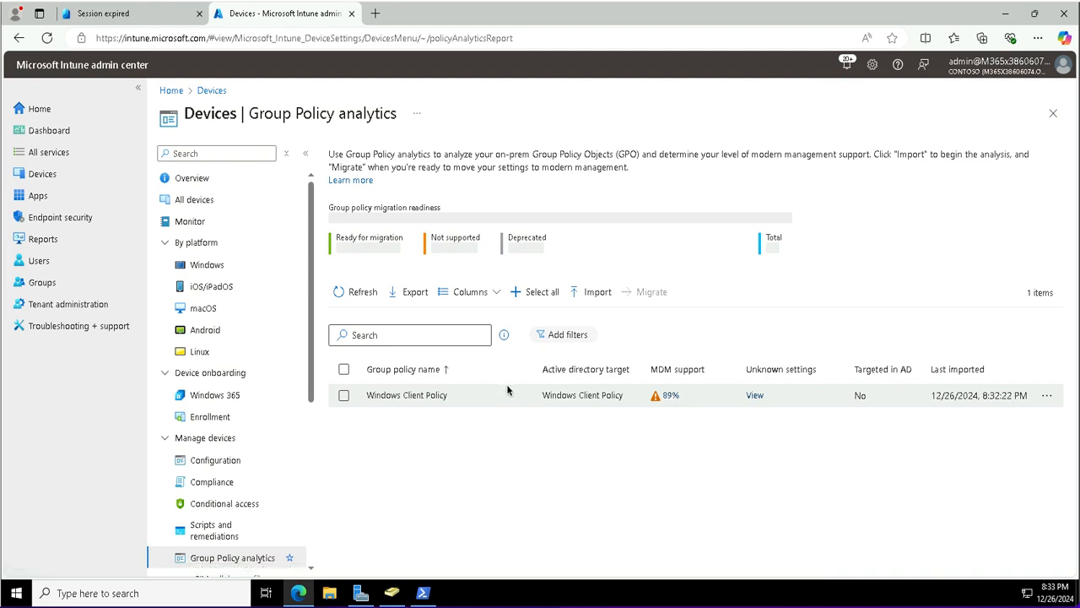
left_click(425, 398)
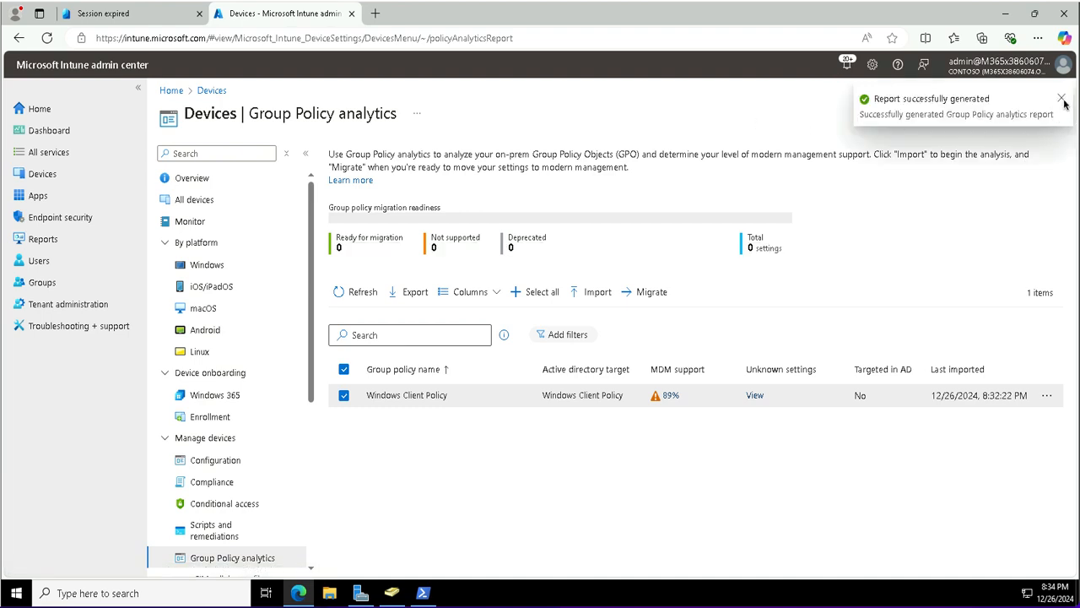
left_click(1062, 100)
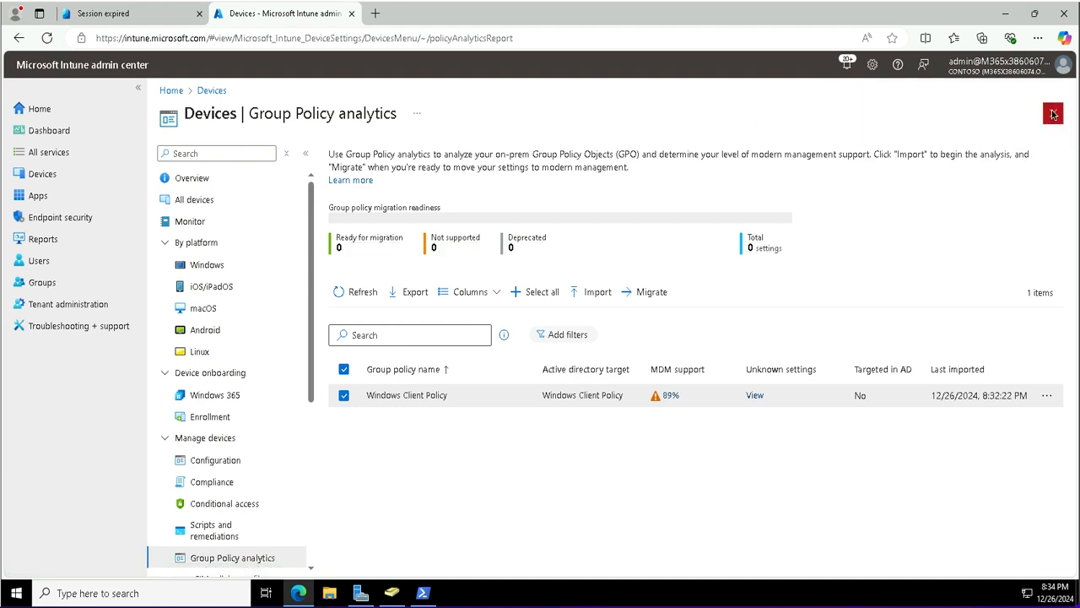
left_click(1055, 113)
Step: Go to Reports > Group policy analytics and review its Summary, ending on the Reports list
left_click(42, 239)
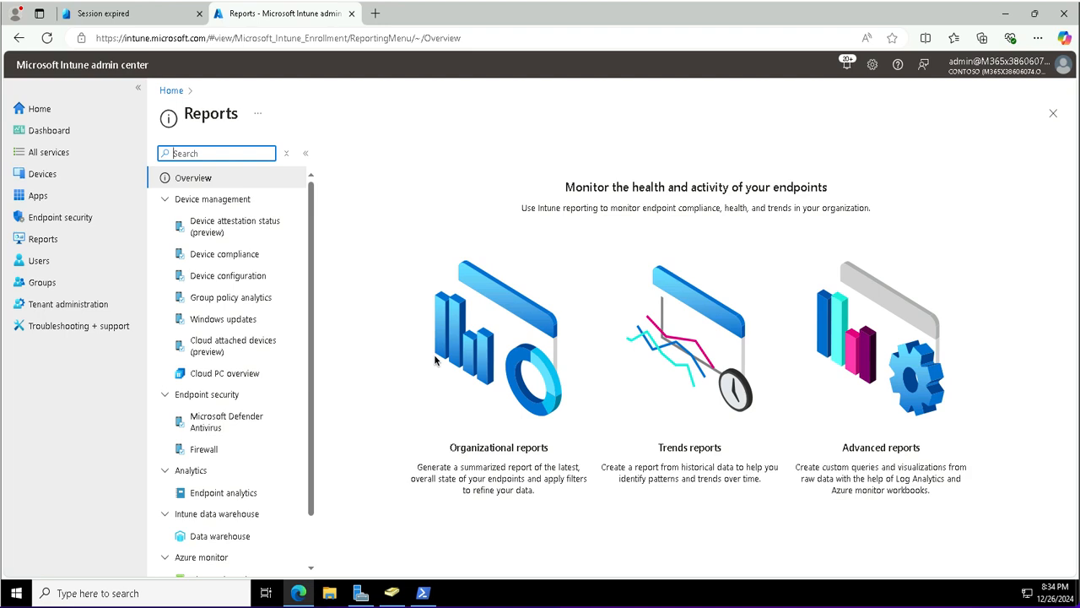
left_click(230, 297)
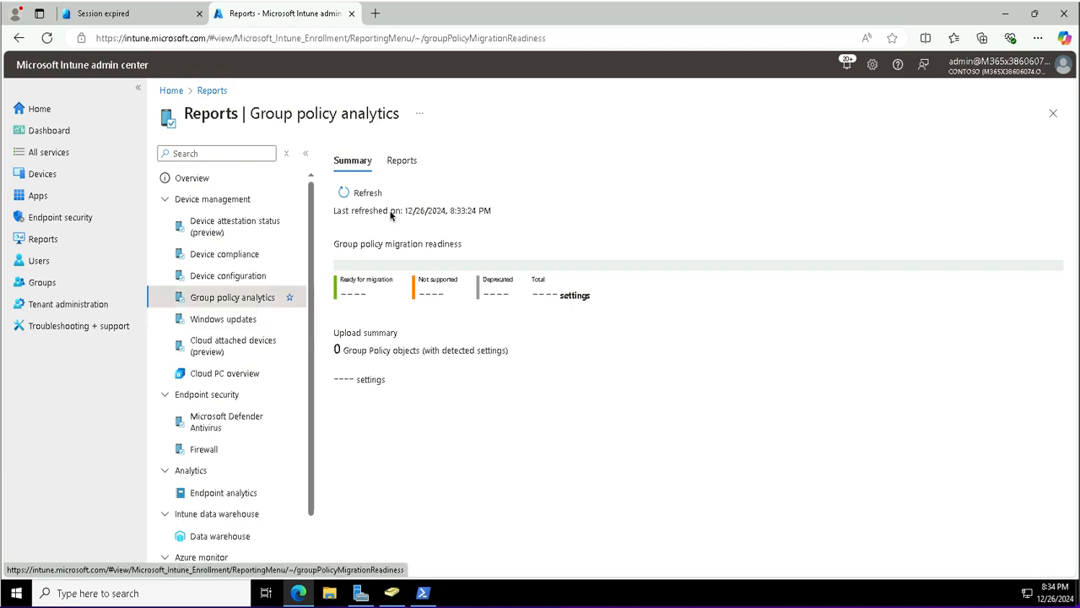
left_click(402, 160)
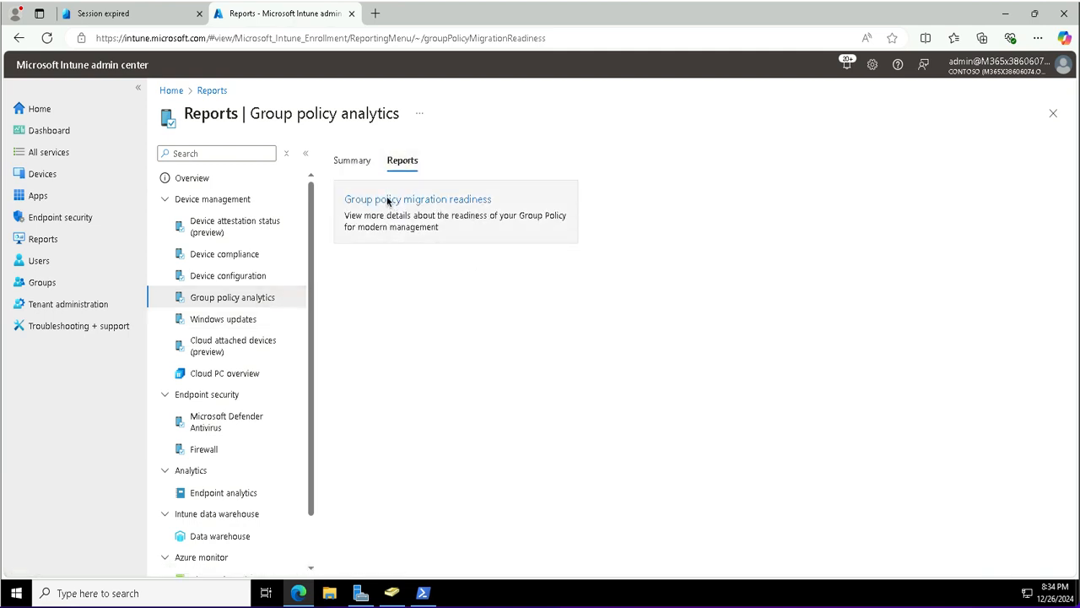
left_click(353, 161)
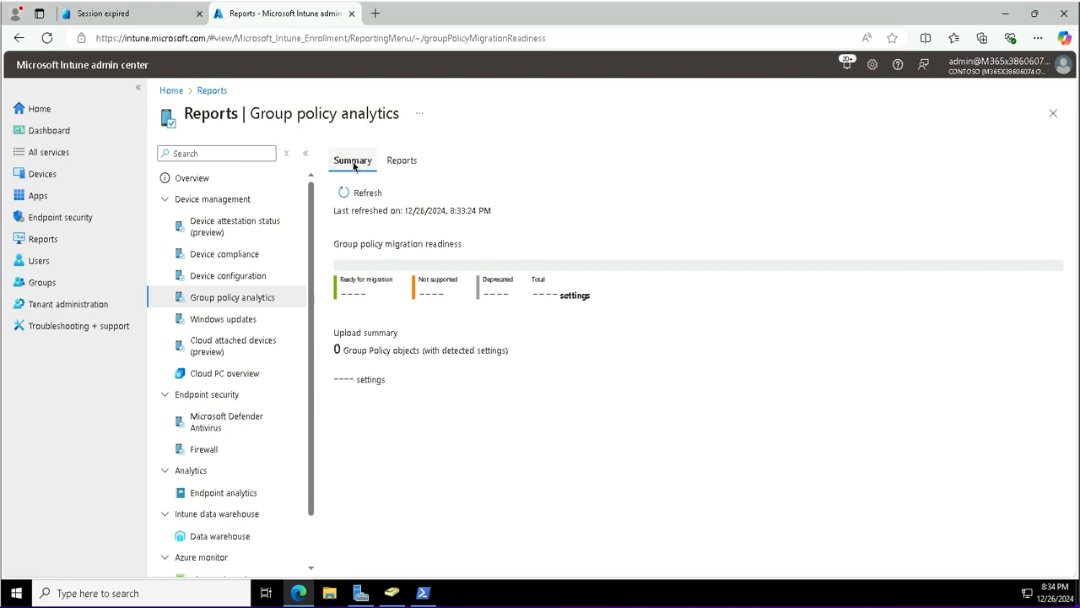
left_click(402, 160)
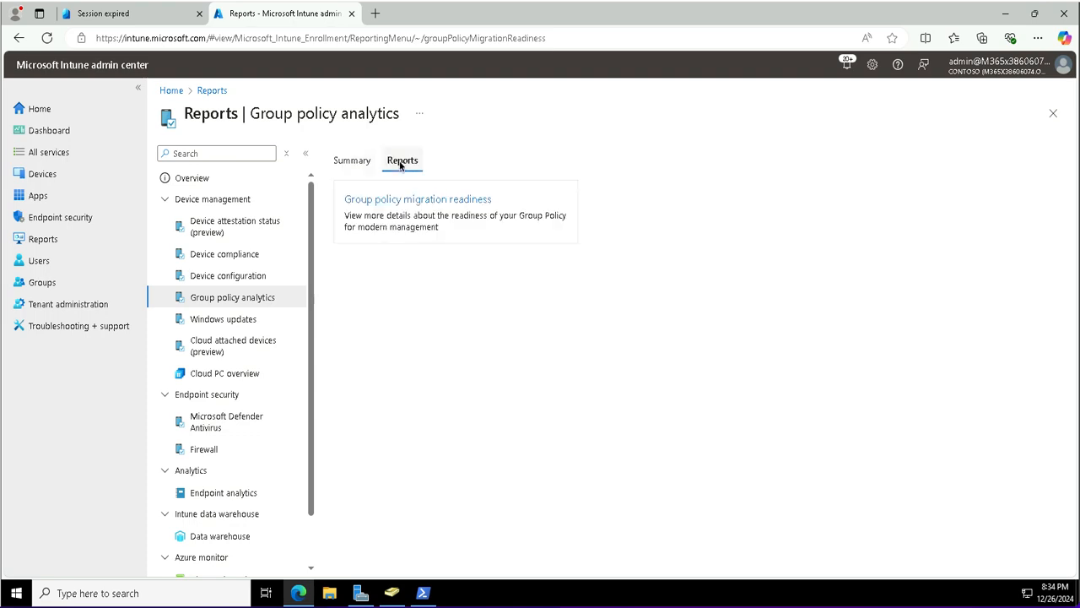
Step: Run Generate again on the Group policy migration readiness report and return to the reports list
left_click(395, 199)
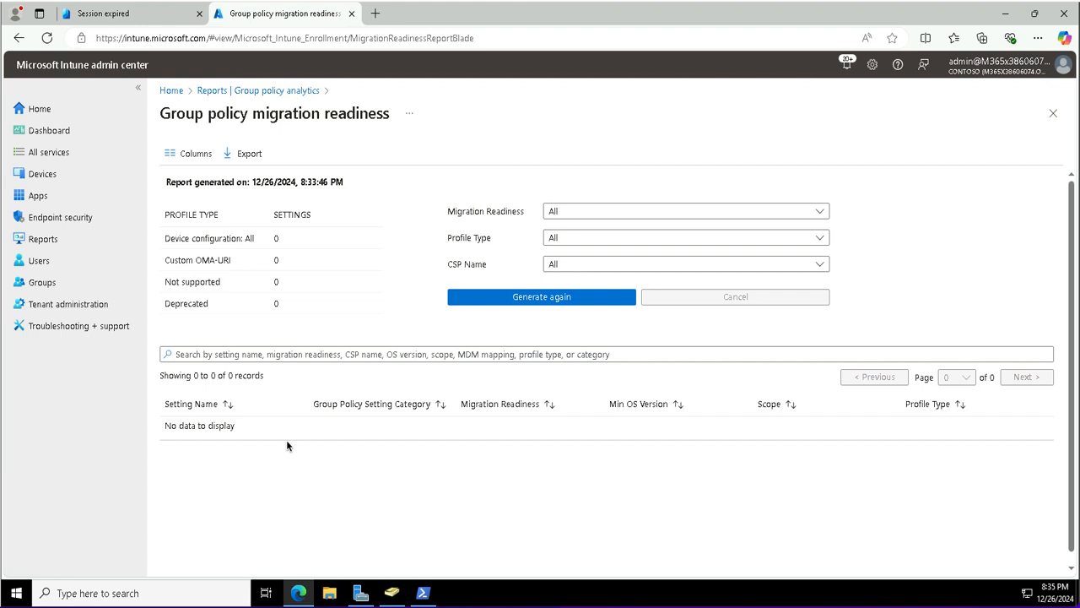
left_click(506, 300)
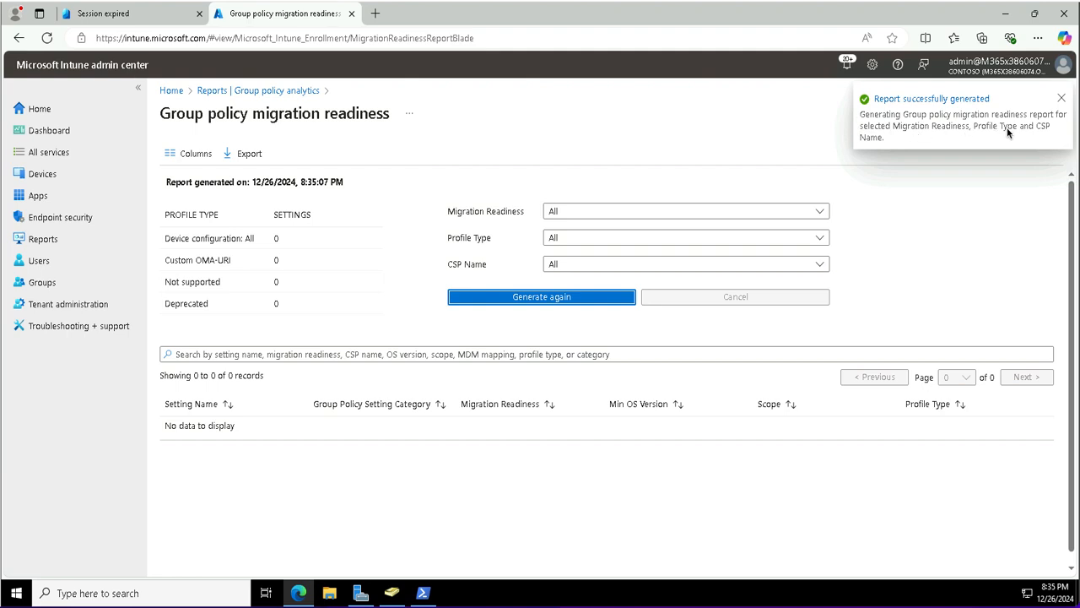
left_click(1061, 99)
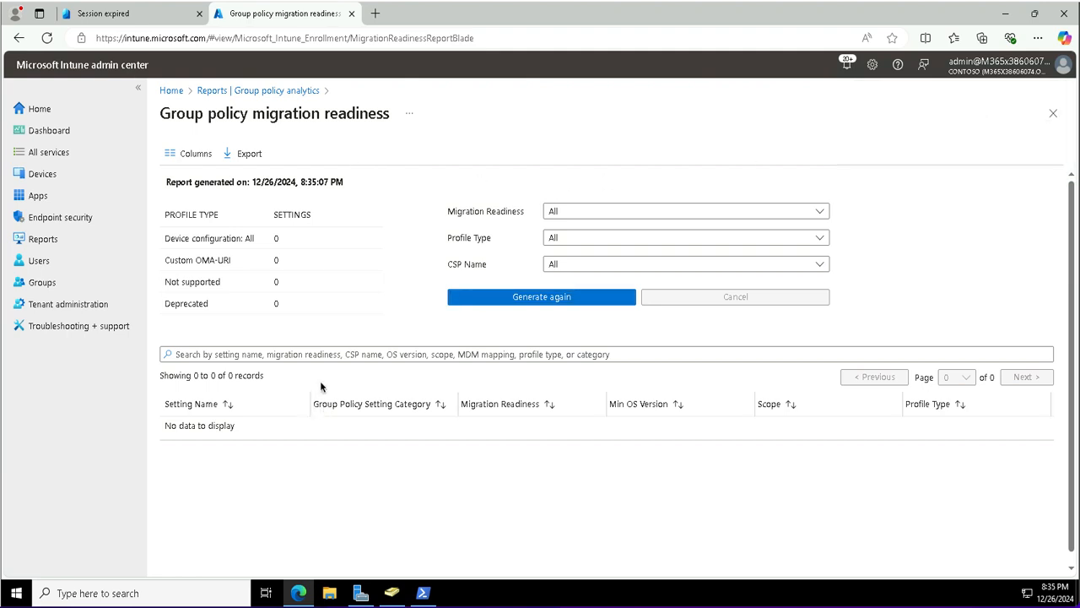
left_click(238, 92)
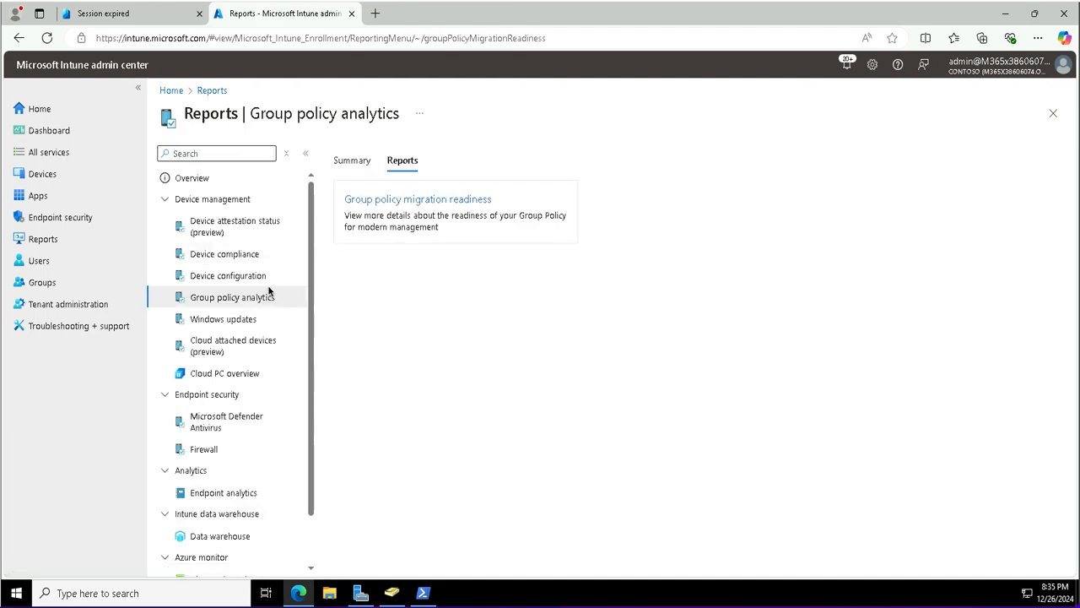
Step: Recheck the Summary tab, then reopen the Group policy migration readiness report, still at 0 settings
left_click(352, 161)
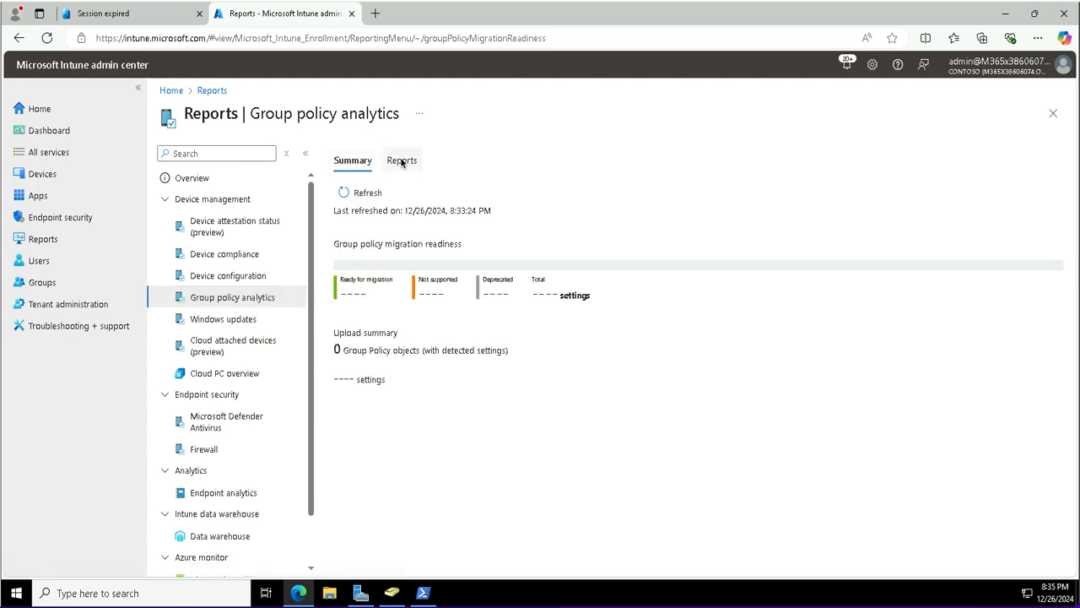
left_click(402, 160)
left_click(352, 160)
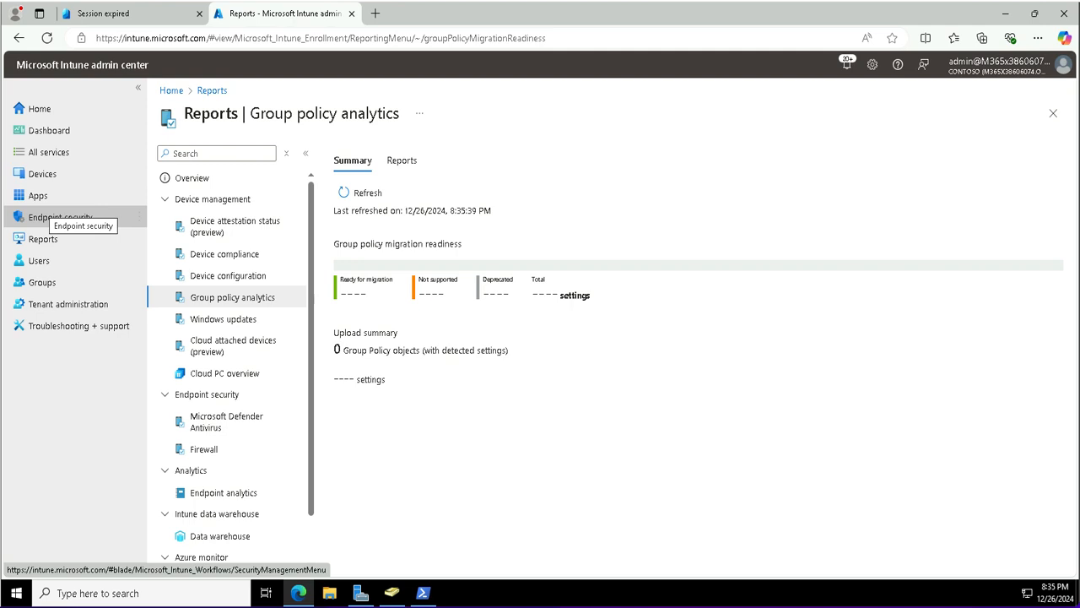
left_click(402, 159)
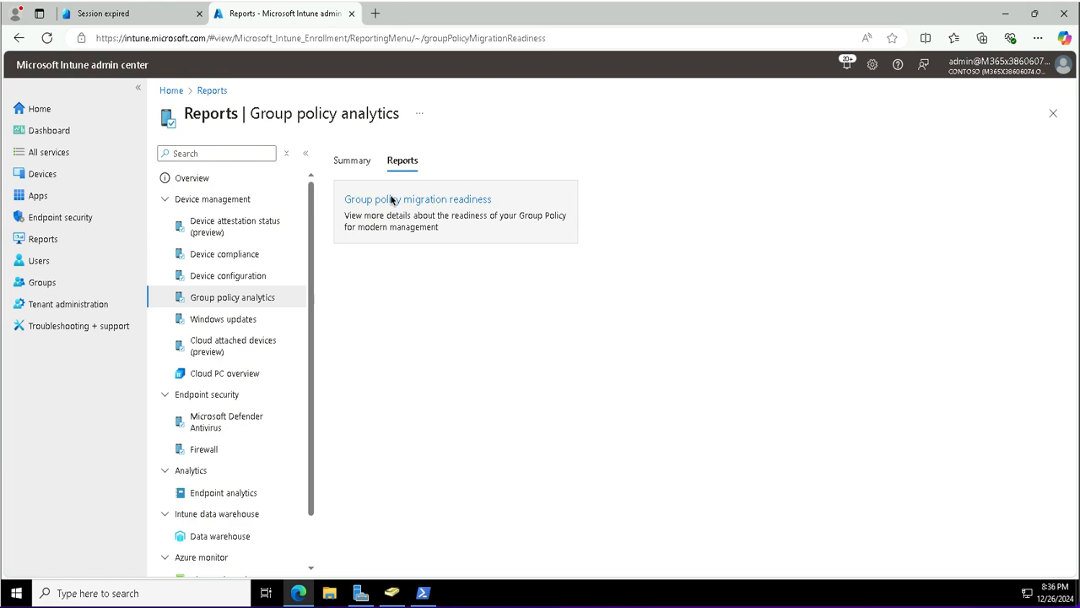
left_click(391, 200)
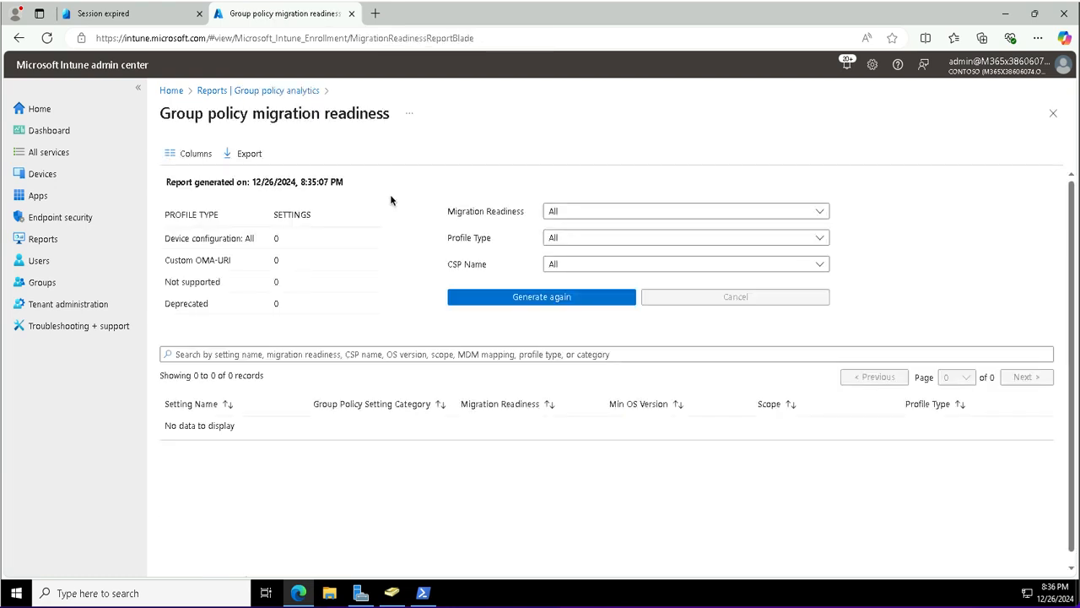